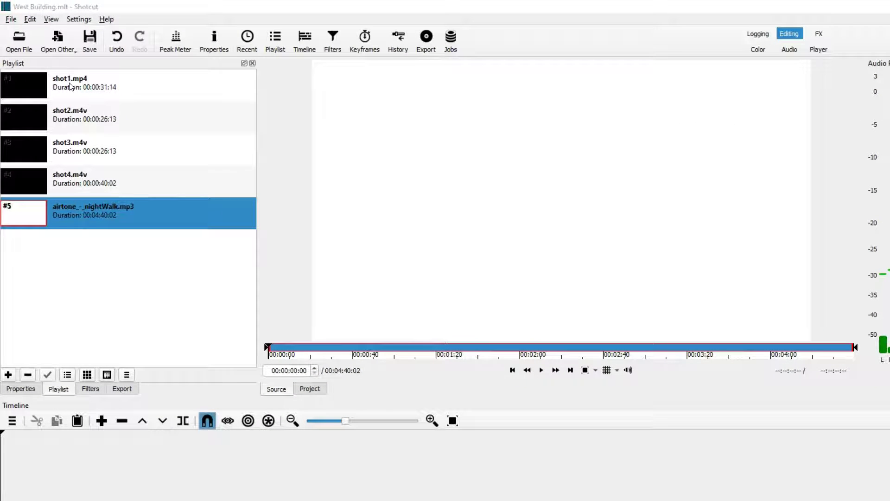
# Open shot1.mp4 from the playlist, preview its opening seconds, and set its in point to 00:00:03:02.
pyautogui.click(69, 85)
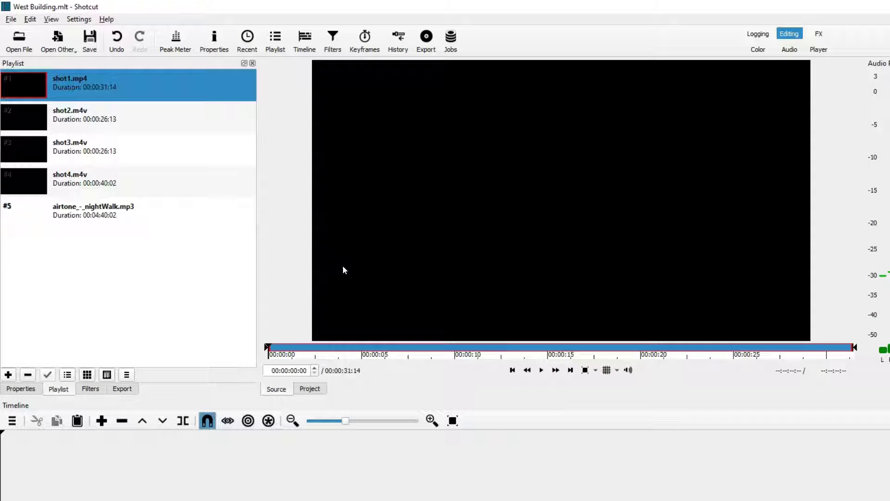
pyautogui.click(541, 370)
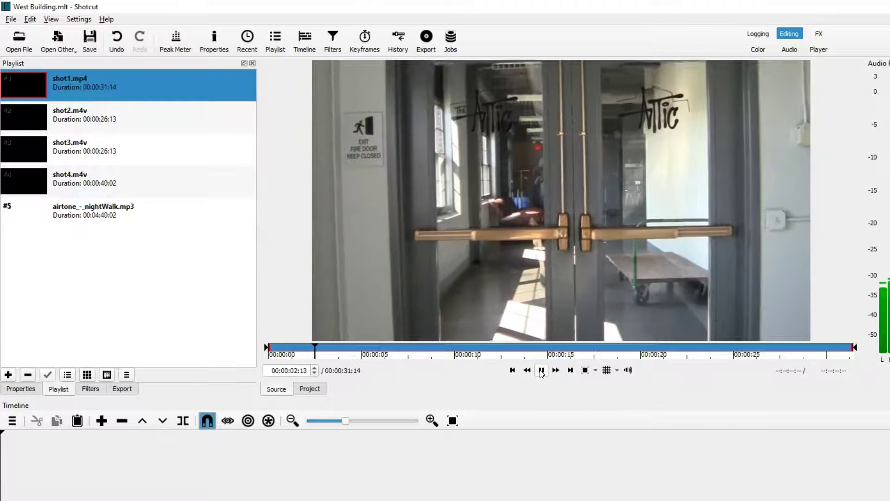
pyautogui.click(541, 370)
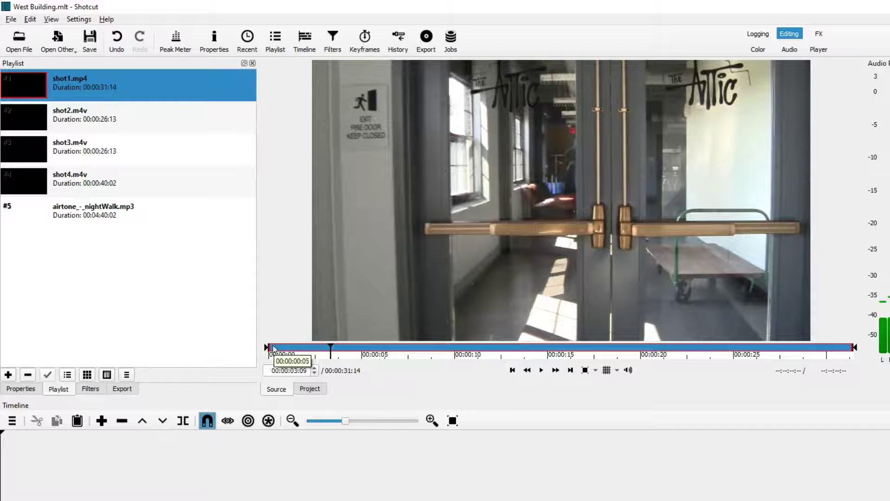
pyautogui.moveTo(265, 348); pyautogui.dragTo(327, 352)
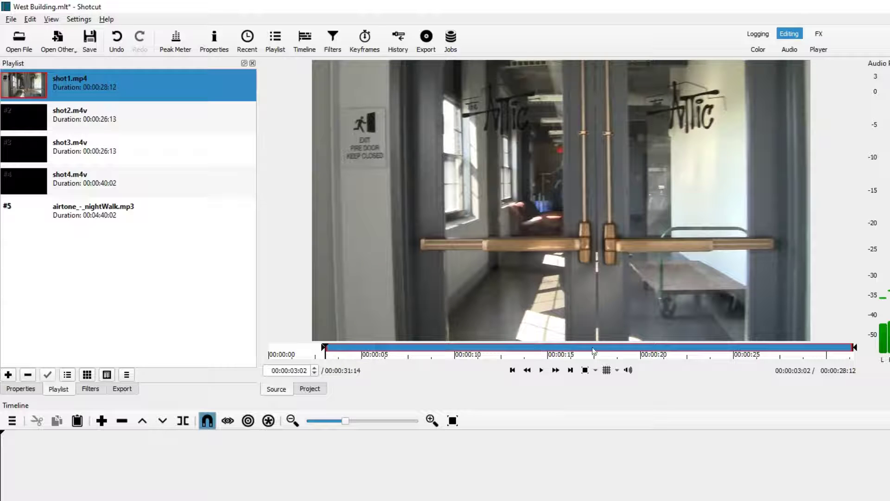
# Find the ending frame near the door in shot1.mp4 and set its out point to 00:00:22:20.
pyautogui.click(684, 347)
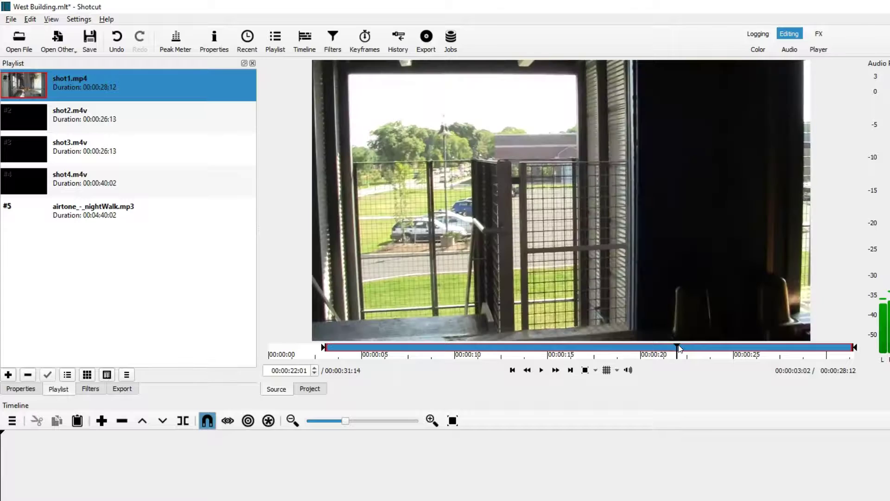
pyautogui.moveTo(685, 347); pyautogui.dragTo(692, 348)
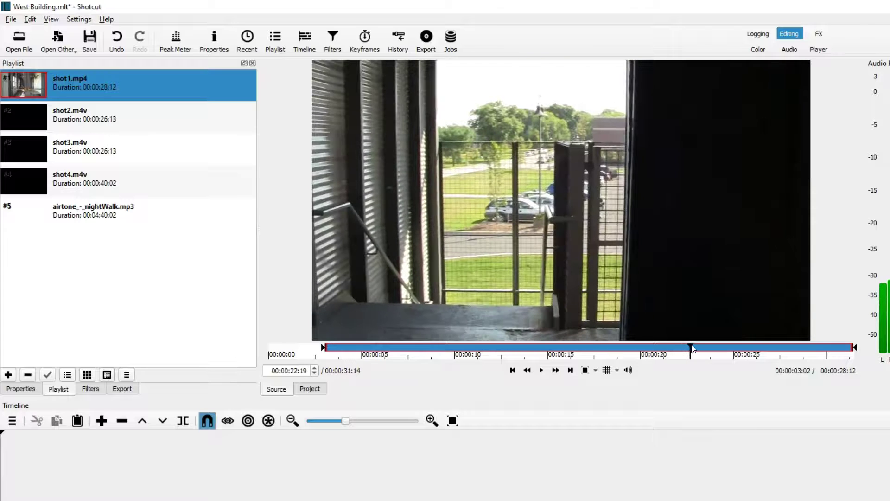
pyautogui.moveTo(855, 347); pyautogui.dragTo(692, 350)
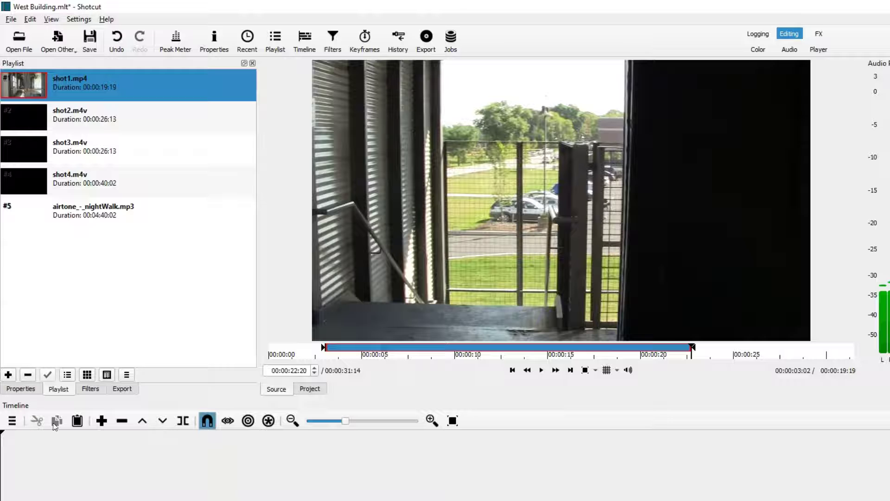
# Append the trimmed shot1.mp4 clip to the timeline, and undo the addition.
pyautogui.click(102, 422)
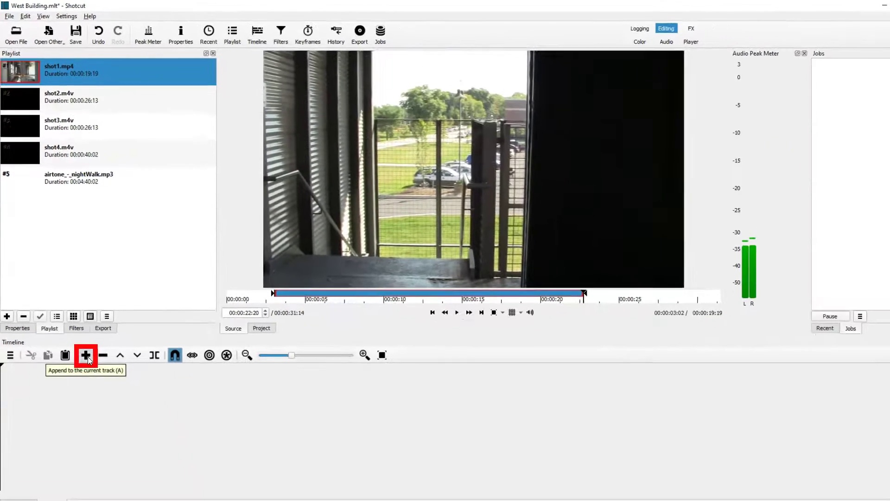
pyautogui.click(105, 425)
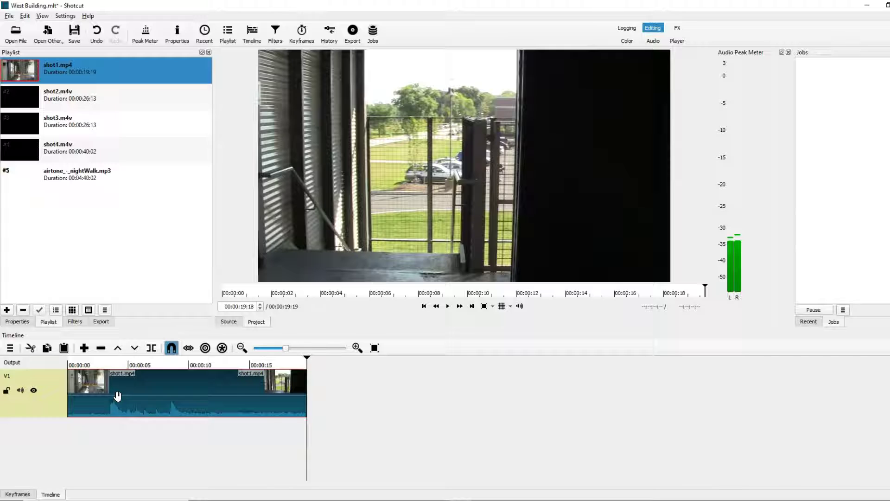
pyautogui.hotkey('ctrl', 'z')
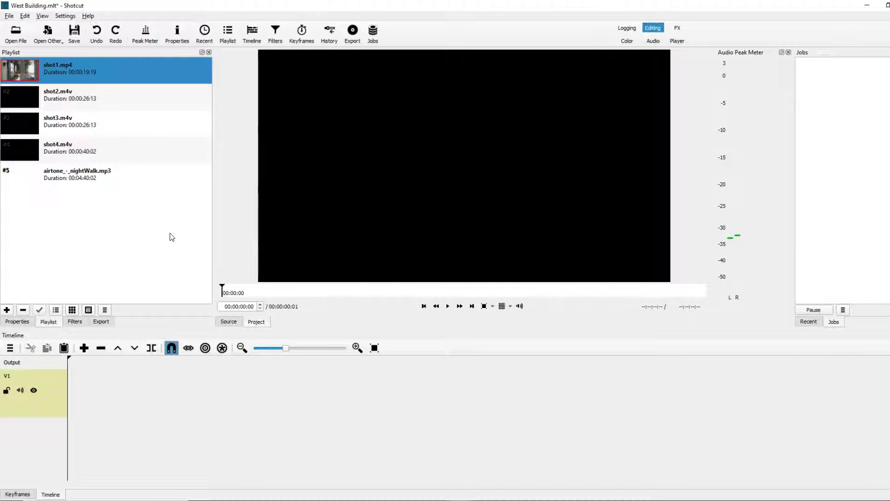
# Reopen shot1.mp4, extend its out point to 00:00:23:00, and place it on track V1 about 14 seconds in.
pyautogui.doubleClick(22, 66)
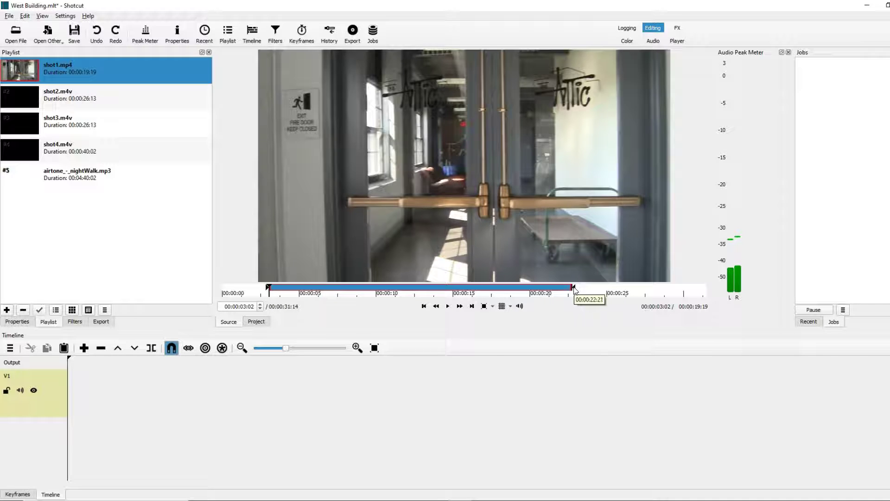
pyautogui.moveTo(573, 288); pyautogui.dragTo(577, 289)
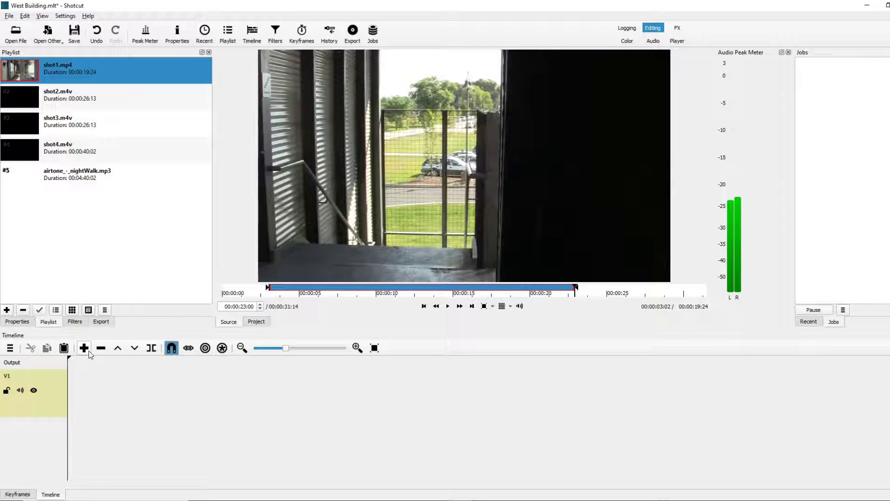
pyautogui.moveTo(505, 162); pyautogui.dragTo(238, 367)
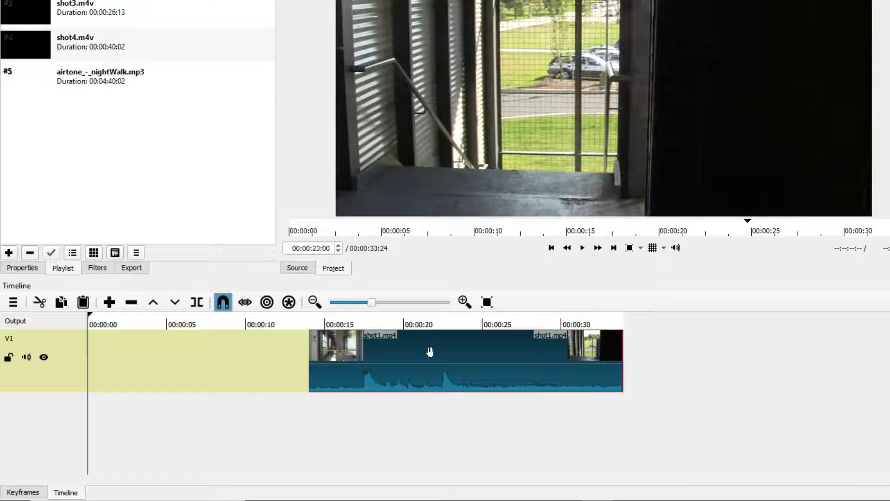
# Move the shot1.mp4 clip earlier on track V1 and remove the empty gap before it.
pyautogui.moveTo(455, 352); pyautogui.dragTo(407, 351)
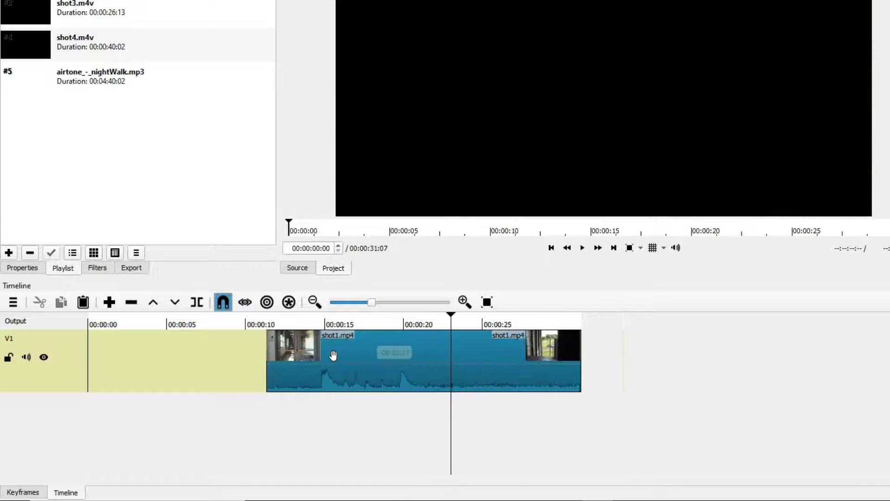
pyautogui.rightClick(223, 350)
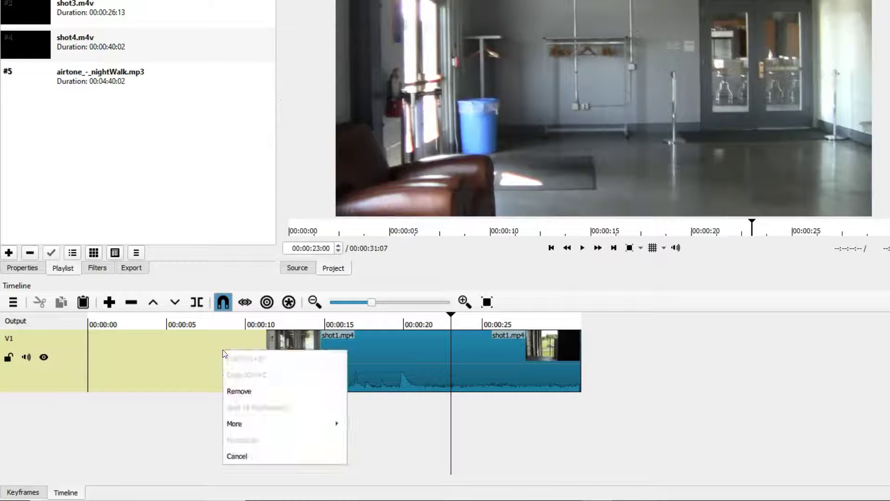
pyautogui.click(244, 390)
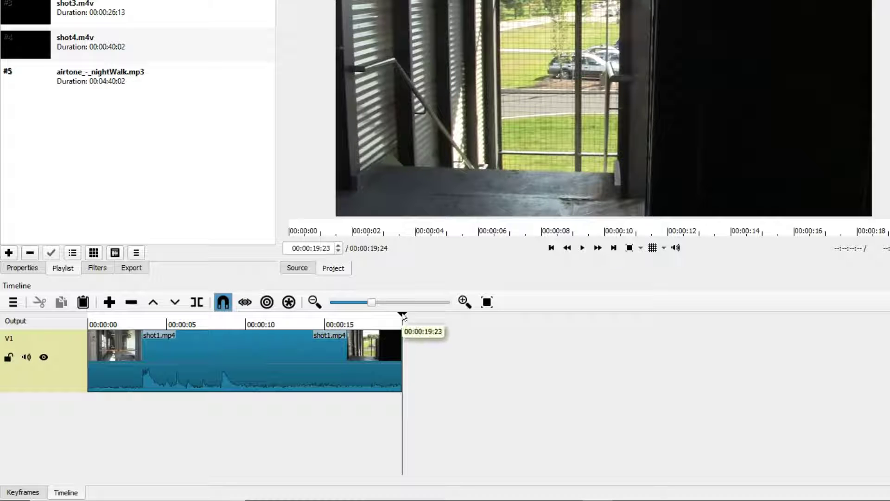
# Trim shot2.m4v to run from 00:00:04:01 to 00:00:18:07 and overwrite it onto track V1 at 00:00:14:24.
pyautogui.moveTo(403, 317); pyautogui.dragTo(324, 317)
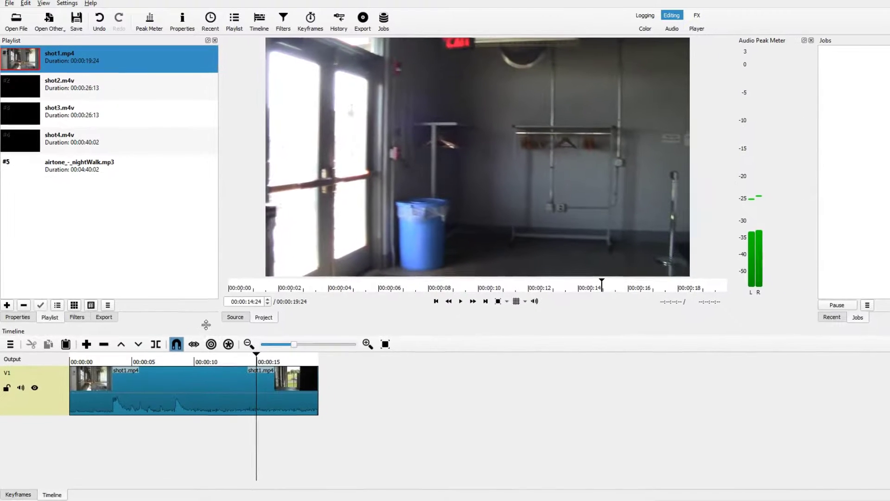
pyautogui.click(75, 27)
pyautogui.doubleClick(65, 87)
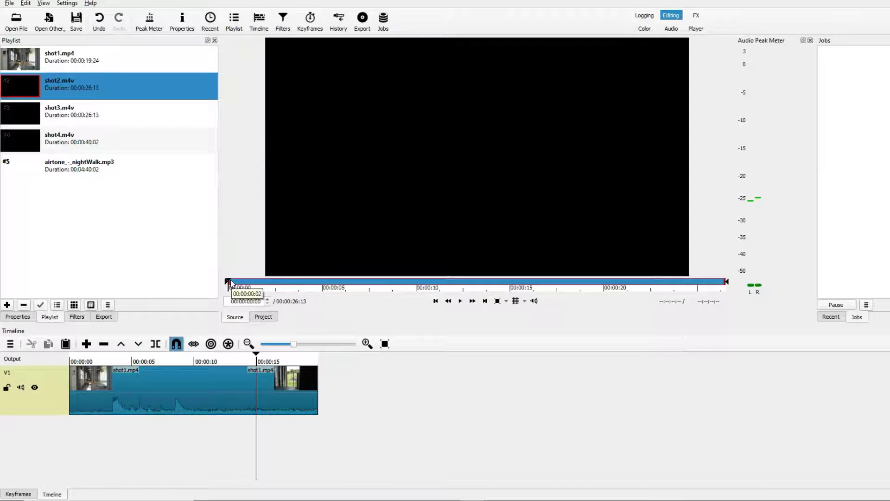
pyautogui.moveTo(230, 281); pyautogui.dragTo(305, 285)
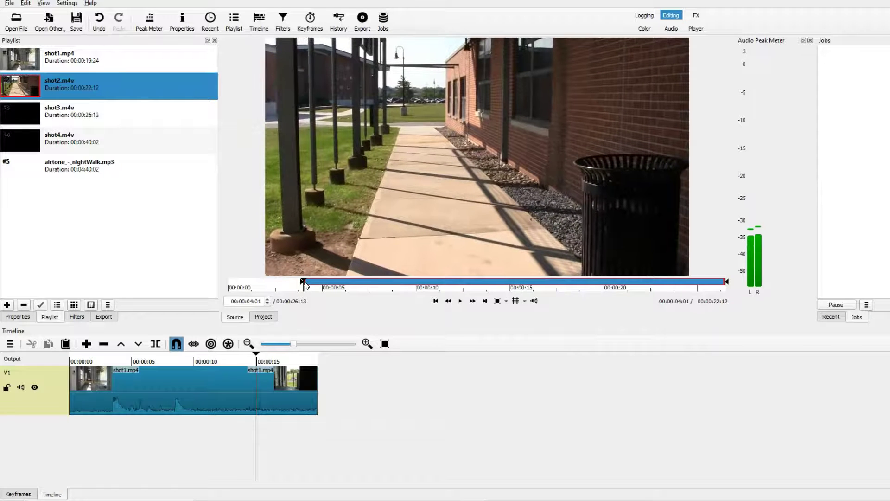
pyautogui.moveTo(727, 283); pyautogui.dragTo(572, 283)
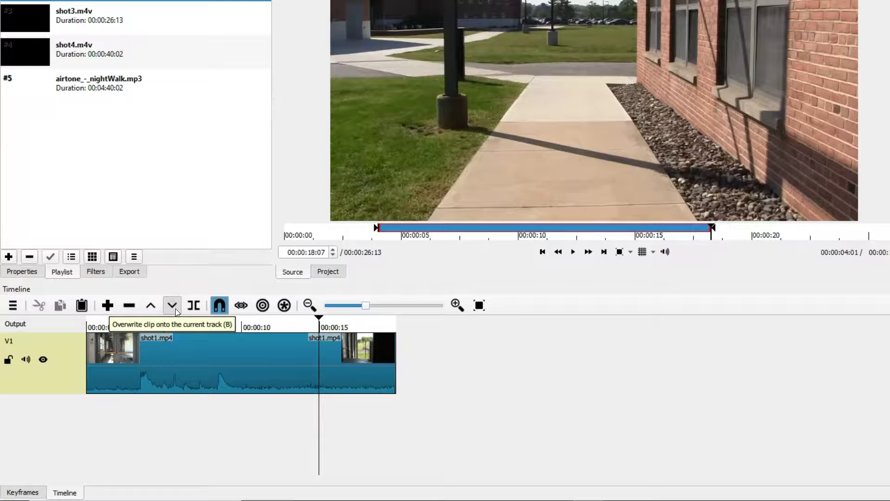
pyautogui.click(174, 309)
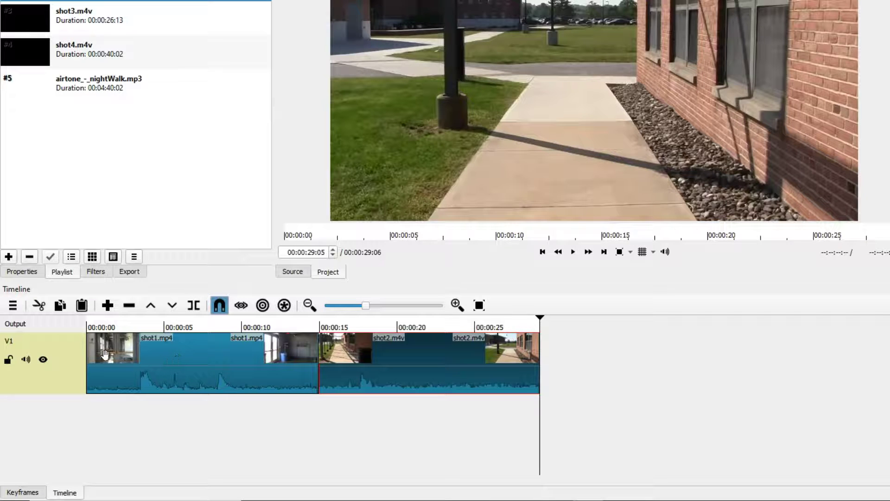
# Add an audio track to the timeline.
pyautogui.click(19, 309)
pyautogui.moveTo(70, 319)
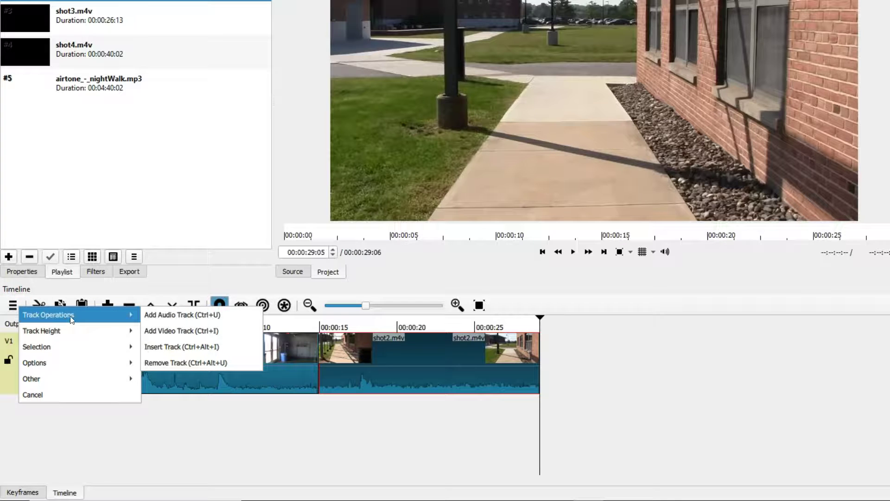
pyautogui.click(153, 314)
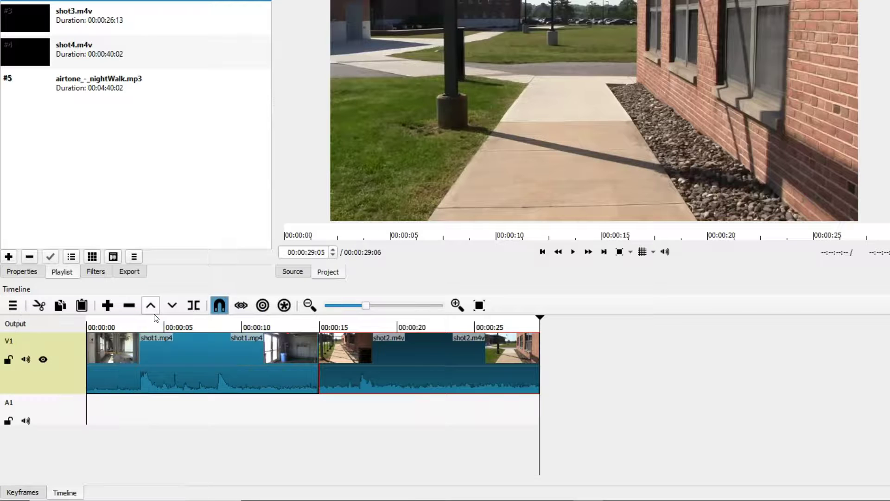
# Switch the current track between A1 and V1, review the track operations for A1, and leave A1 selected.
pyautogui.click(68, 418)
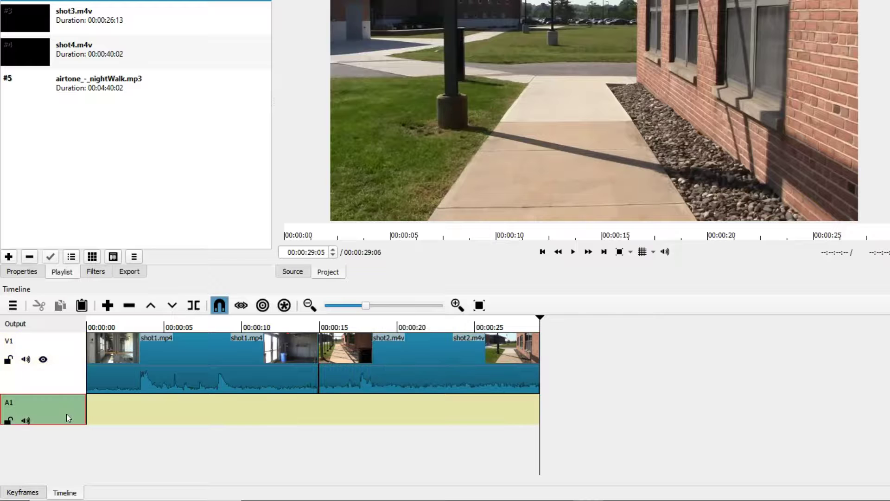
pyautogui.click(70, 380)
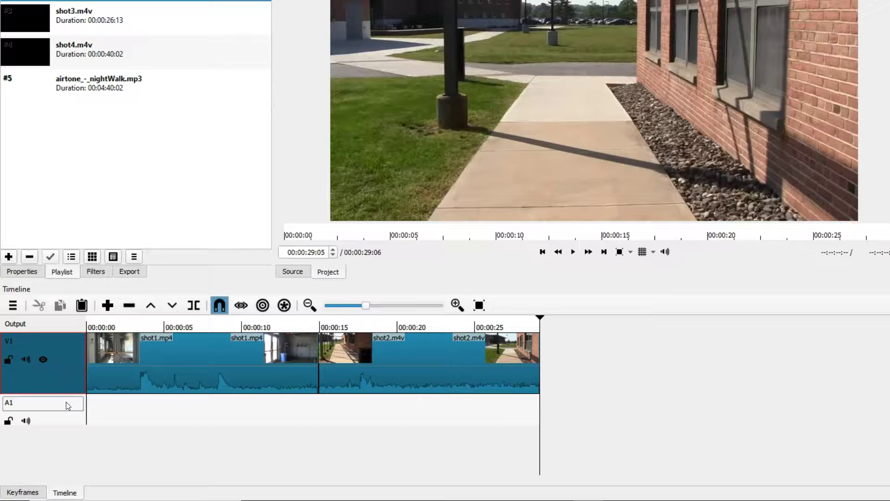
pyautogui.click(71, 415)
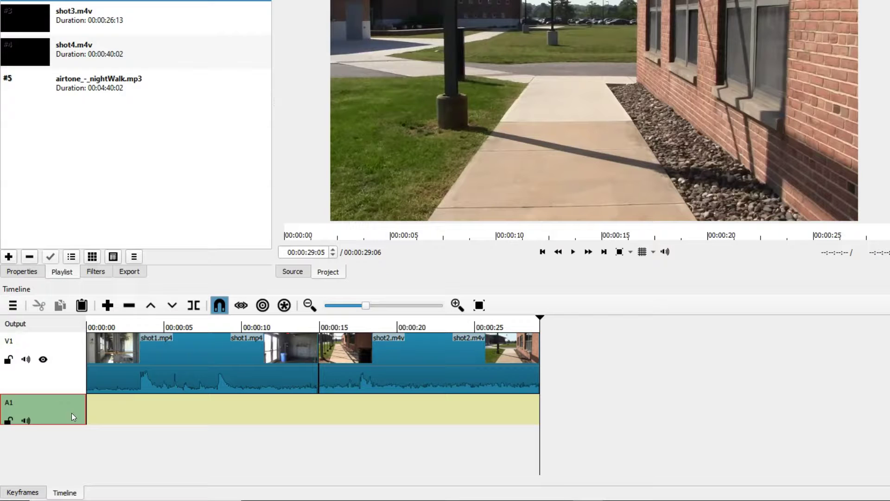
pyautogui.rightClick(71, 415)
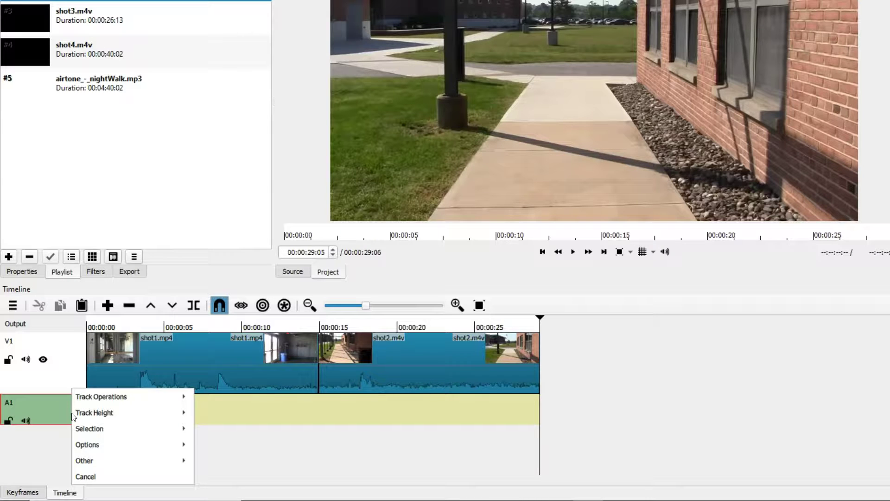
pyautogui.moveTo(90, 402)
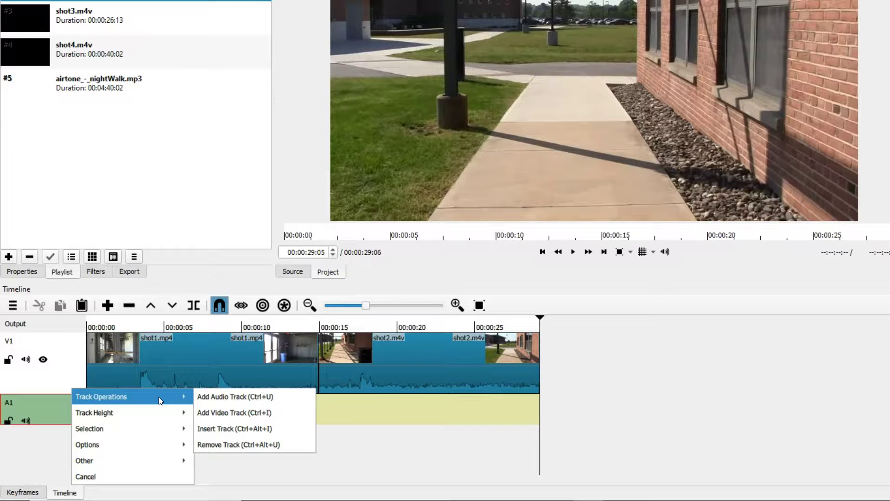
pyautogui.click(59, 414)
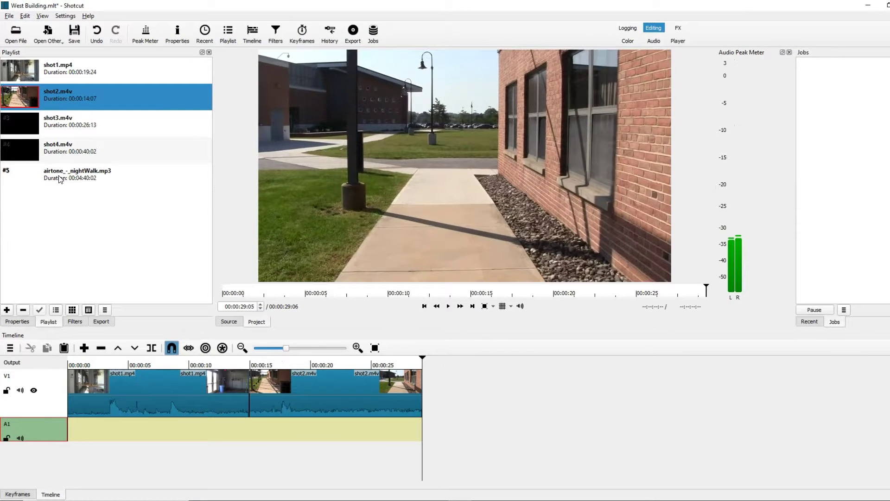
# Open airtone_-_nightWalk.mp3 from the playlist and place it at the start of audio track A1.
pyautogui.doubleClick(59, 177)
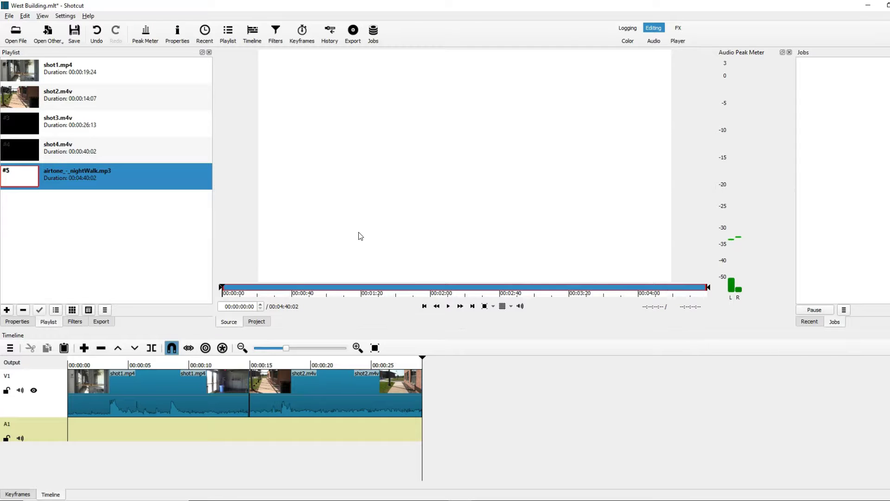
pyautogui.moveTo(387, 177); pyautogui.dragTo(72, 423)
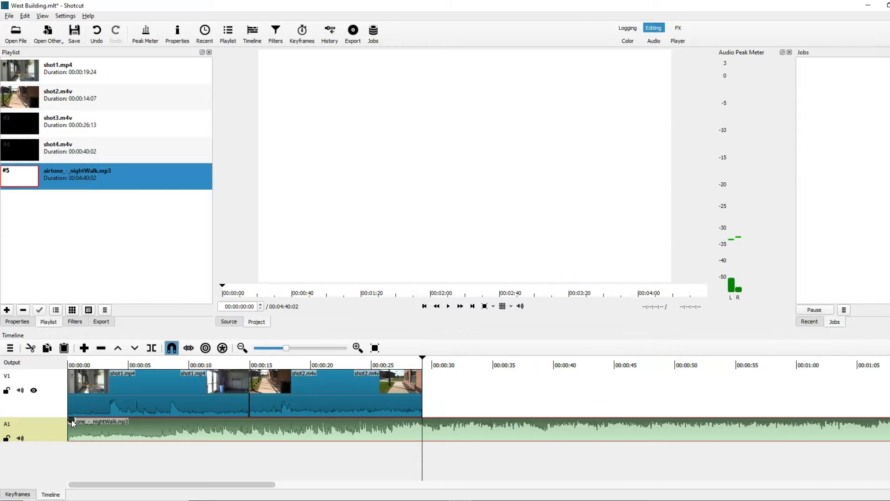
# Return the playhead to 00:00:00:00 and play the project from the start.
pyautogui.click(84, 364)
pyautogui.moveTo(83, 363); pyautogui.dragTo(65, 364)
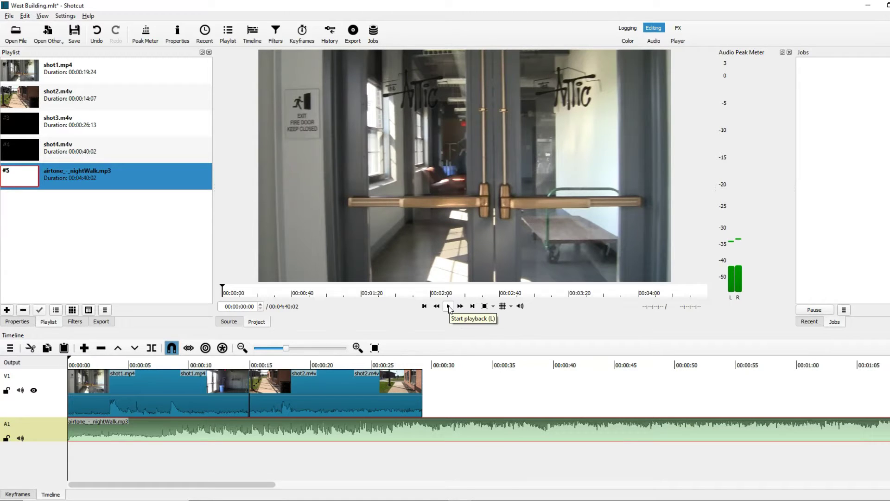
pyautogui.click(449, 307)
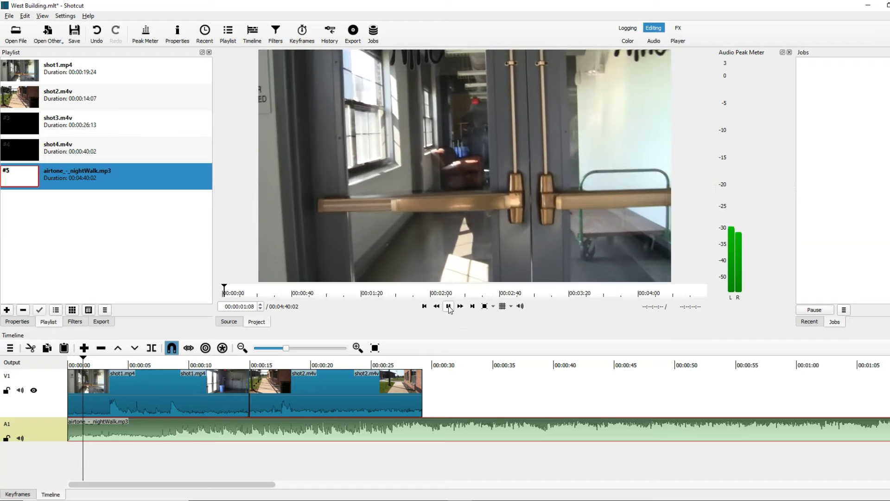